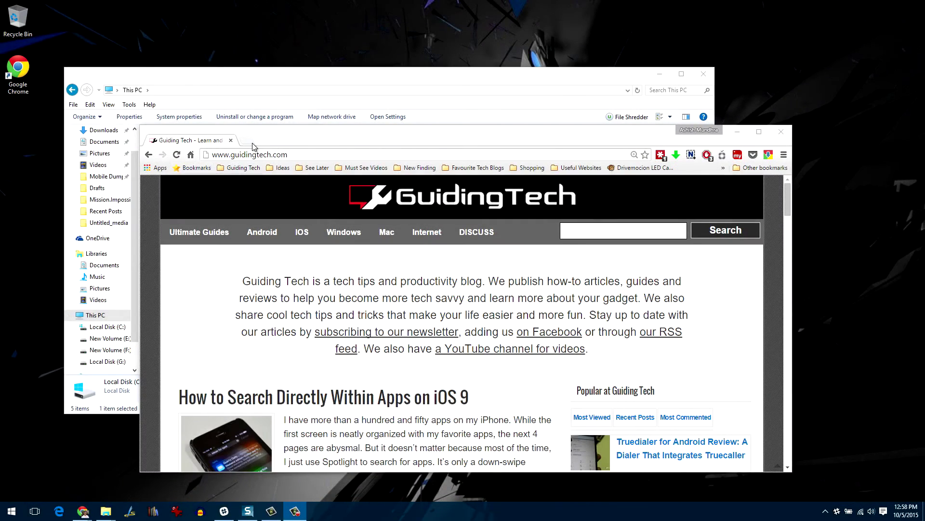
Step: Open a blank new tab in Chrome, then return to the Guiding Tech tab
{"action": "left_click", "coordinate": [247, 141]}
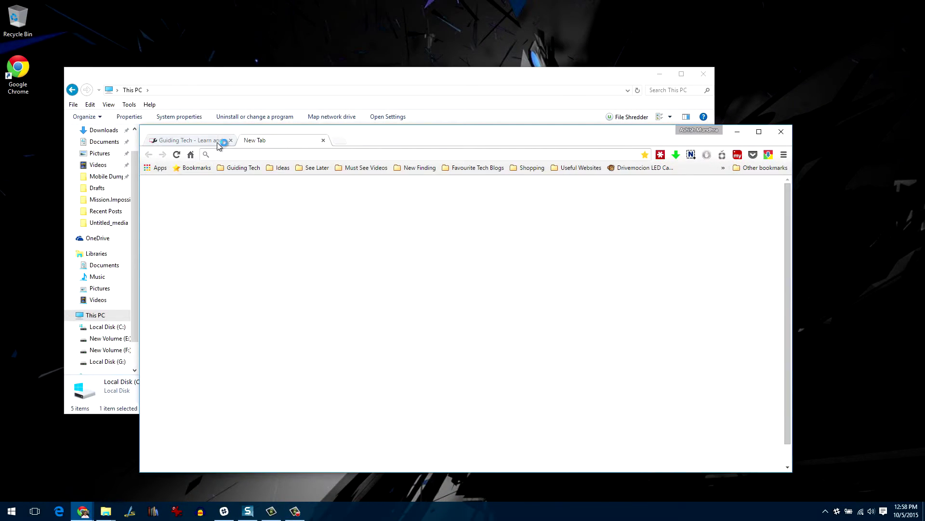
{"action": "left_click", "coordinate": [203, 142]}
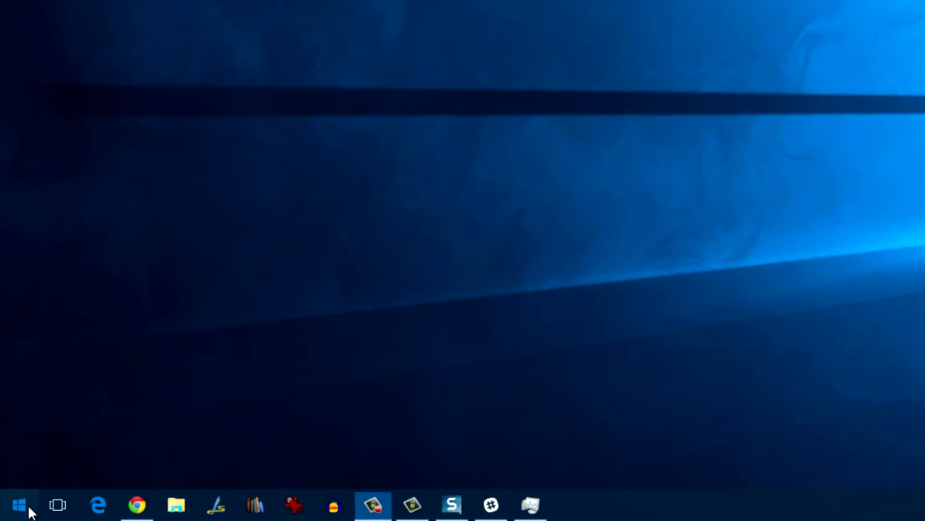
Step: Launch Run from the Start search and open C:\Windows\Resources\Themes
{"action": "left_click", "coordinate": [22, 512]}
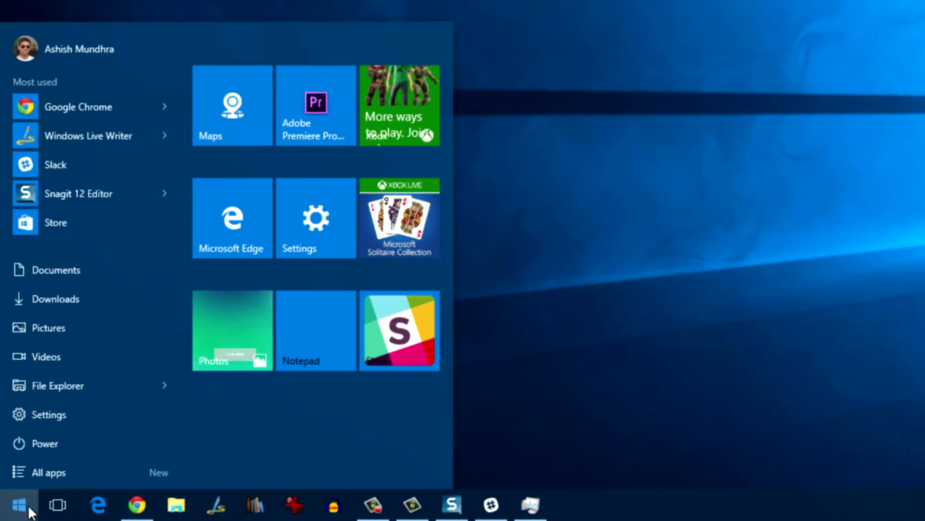
{"action": "type", "text": "run"}
{"action": "key", "text": "Return"}
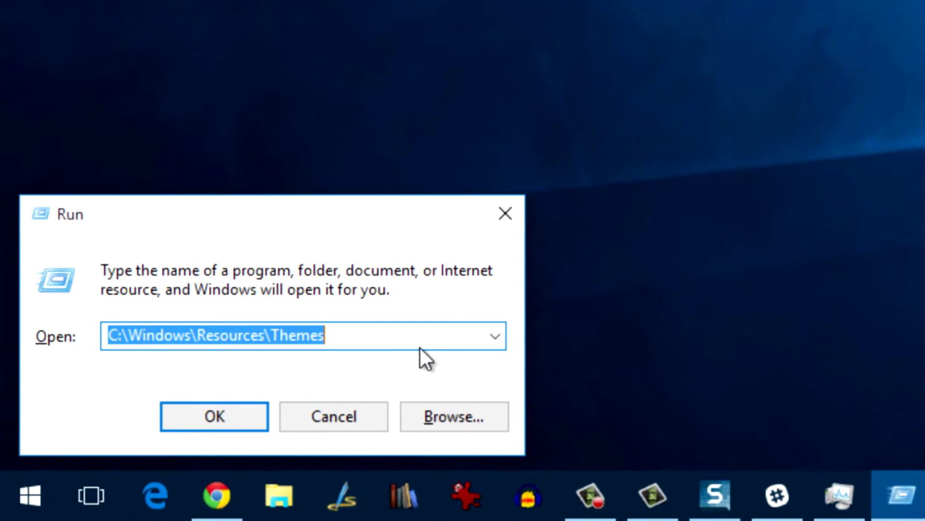
{"action": "left_click", "coordinate": [308, 386]}
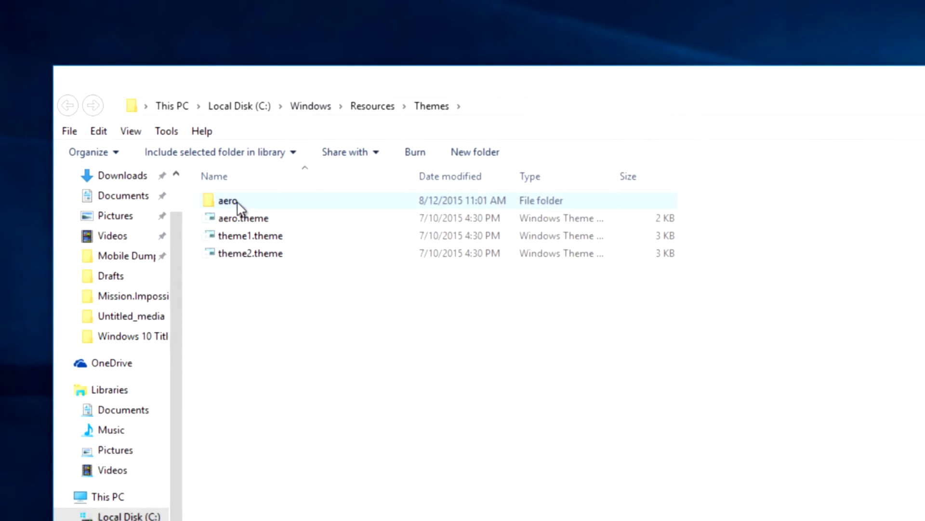
Step: Copy the aero folder and aero.theme and paste them into the Themes folder
{"action": "left_click", "coordinate": [238, 201]}
{"action": "left_click", "coordinate": [238, 219], "text": "shift"}
{"action": "right_click", "coordinate": [276, 217]}
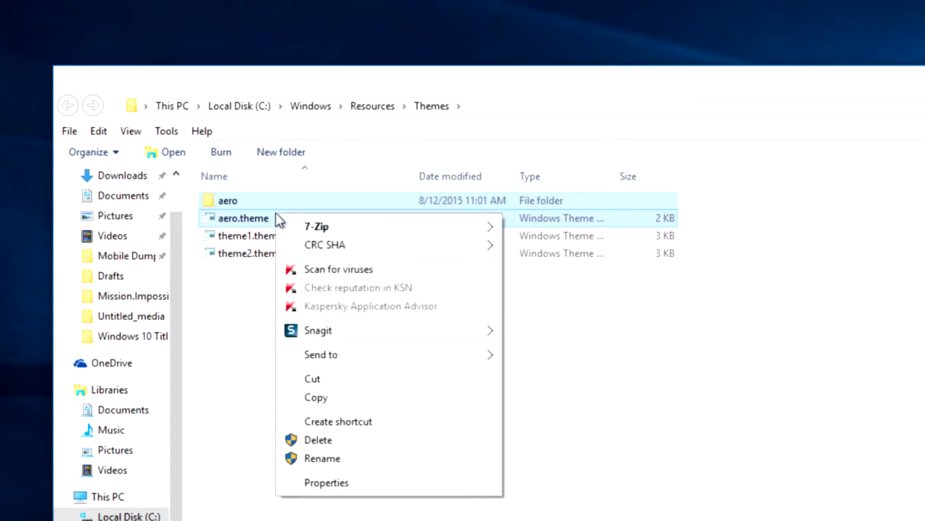
{"action": "left_click", "coordinate": [321, 397]}
{"action": "right_click", "coordinate": [278, 331]}
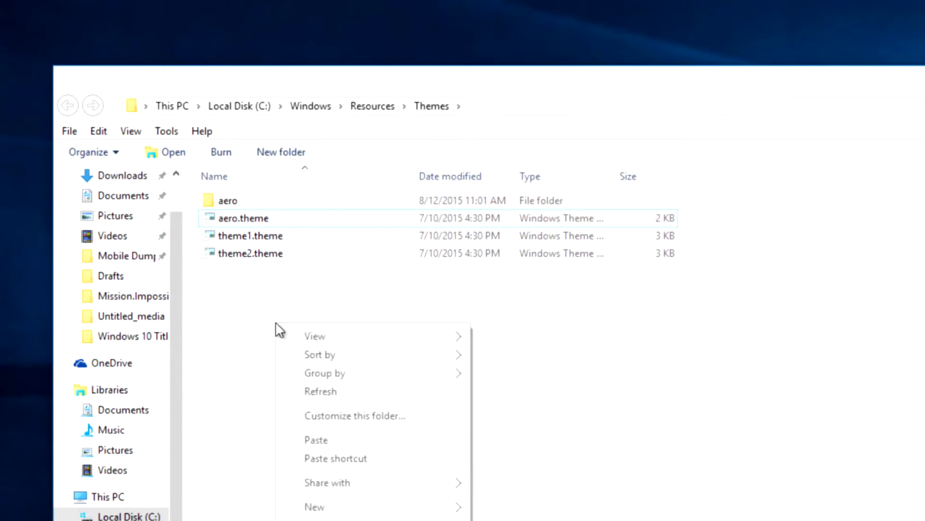
{"action": "left_click", "coordinate": [318, 440]}
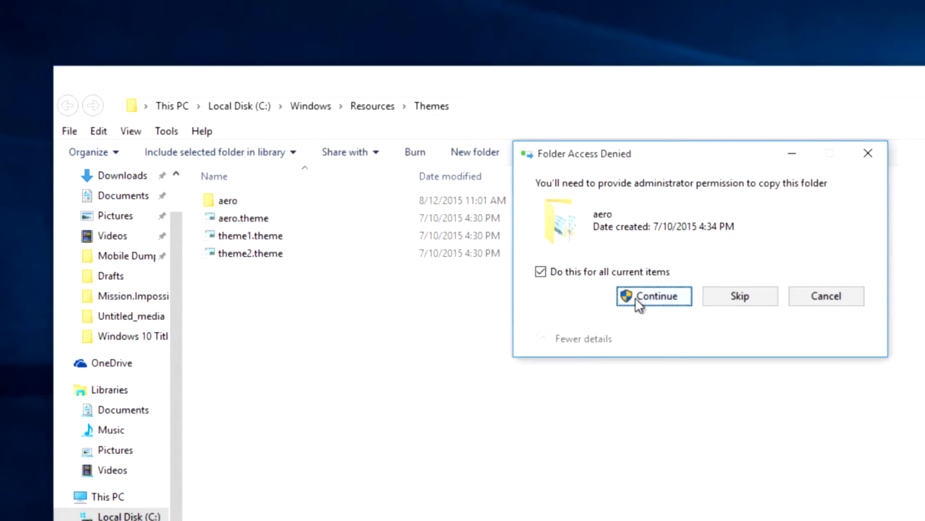
Step: Grant administrator permission and skip all locked files so the copies complete
{"action": "left_click", "coordinate": [637, 301]}
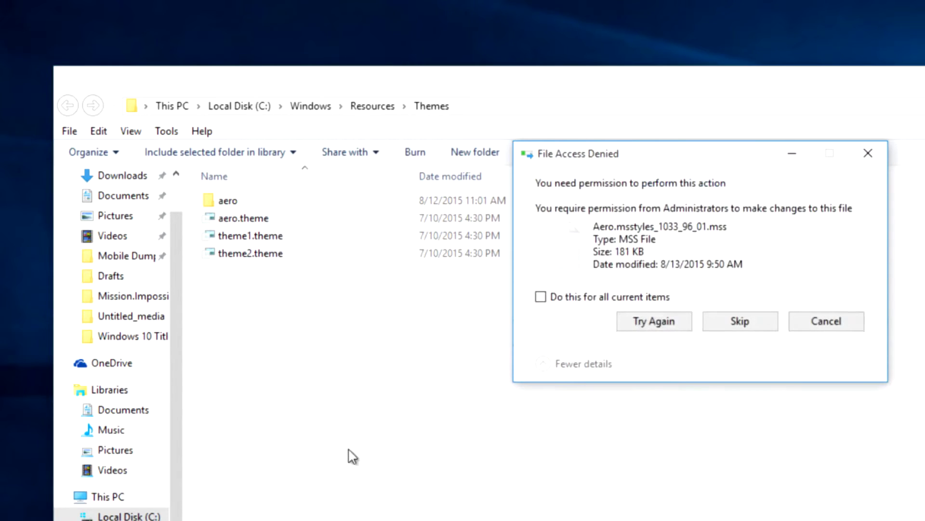
{"action": "left_click", "coordinate": [603, 299]}
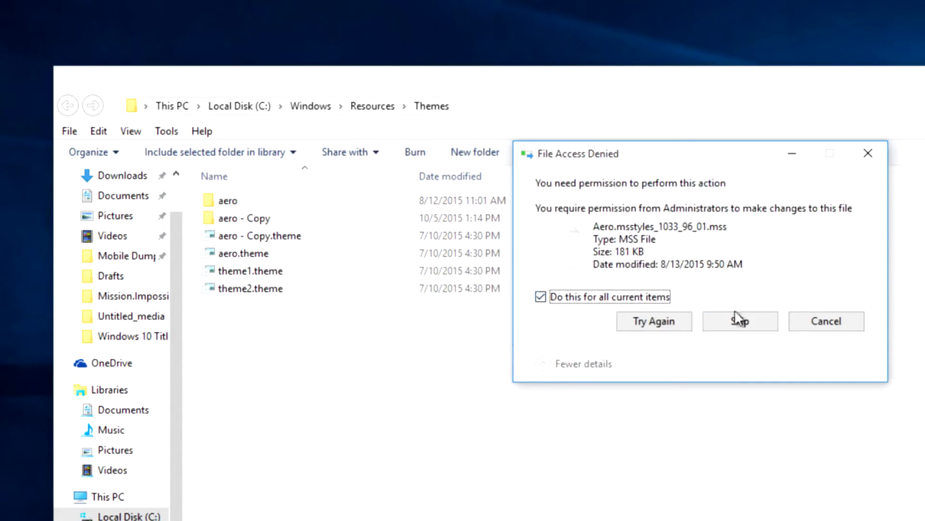
{"action": "left_click", "coordinate": [759, 327]}
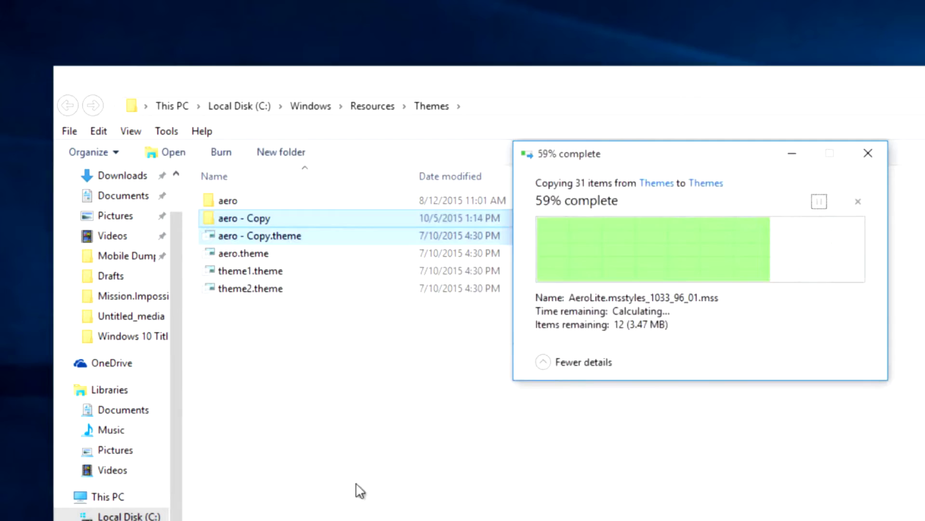
{"action": "left_click", "coordinate": [507, 503]}
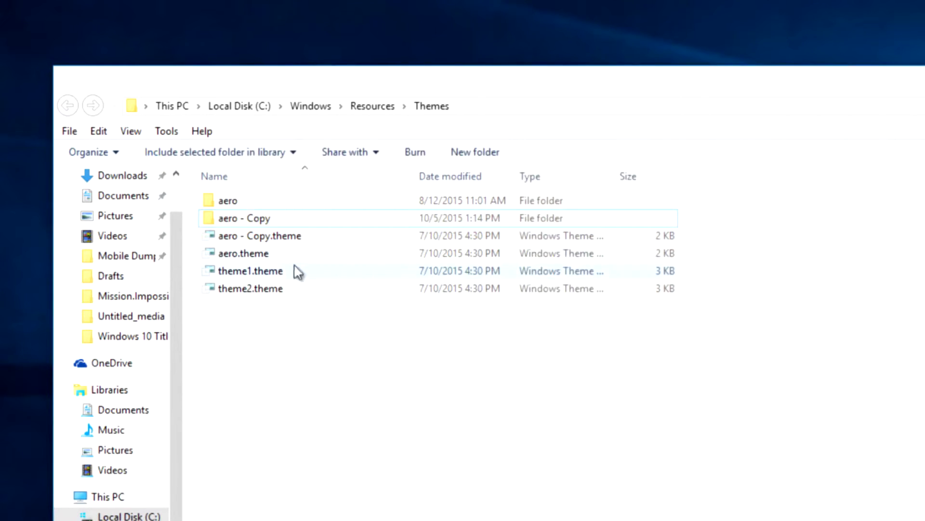
Step: Rename the aero - Copy folder to windows, granting administrator permission
{"action": "mouse_move", "coordinate": [255, 230]}
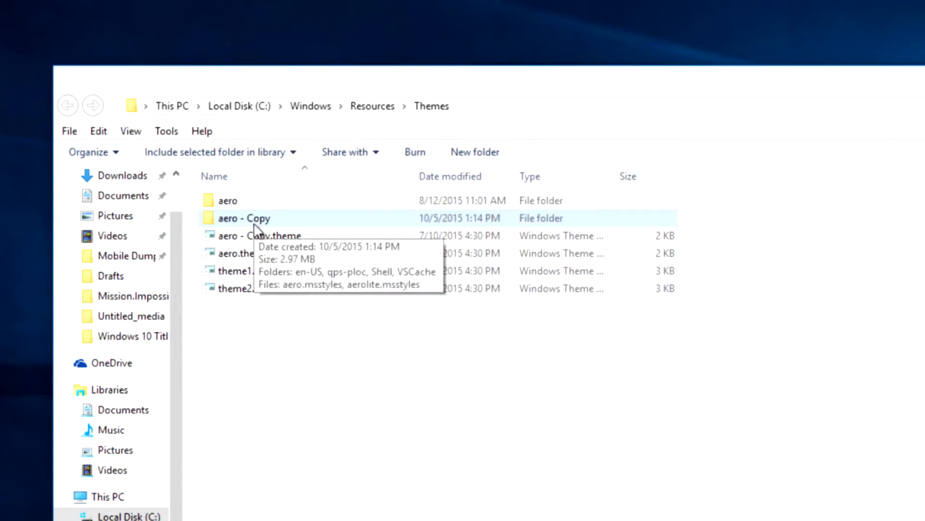
{"action": "left_click", "coordinate": [254, 223]}
{"action": "key", "text": "F2"}
{"action": "type", "text": "w"}
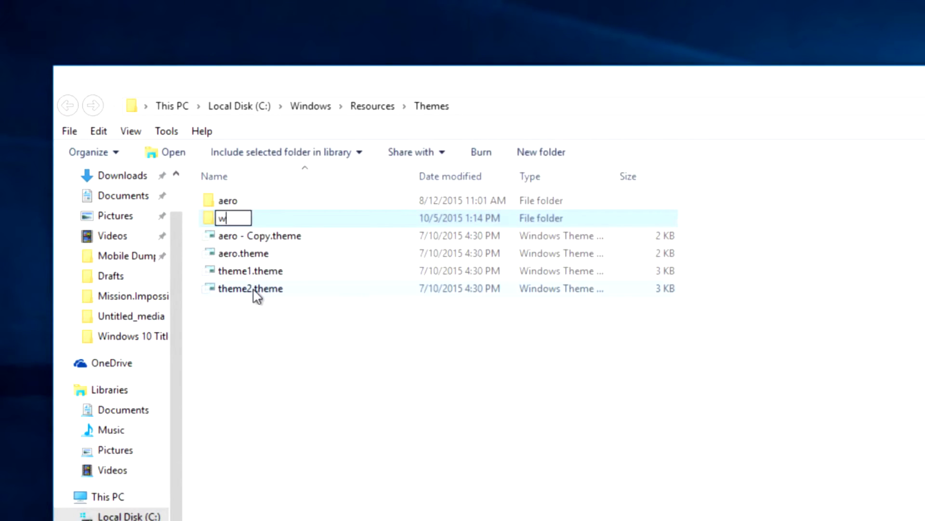
{"action": "type", "text": "indows"}
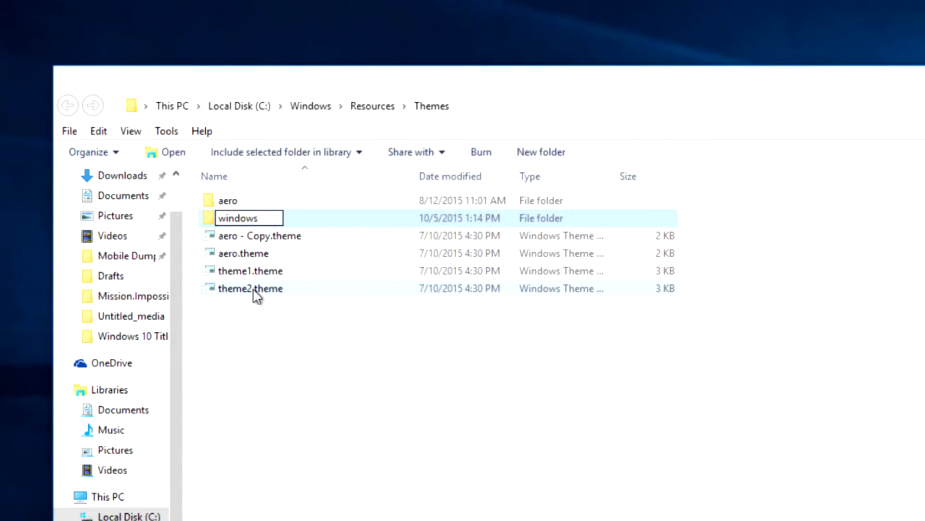
{"action": "key", "text": "Return"}
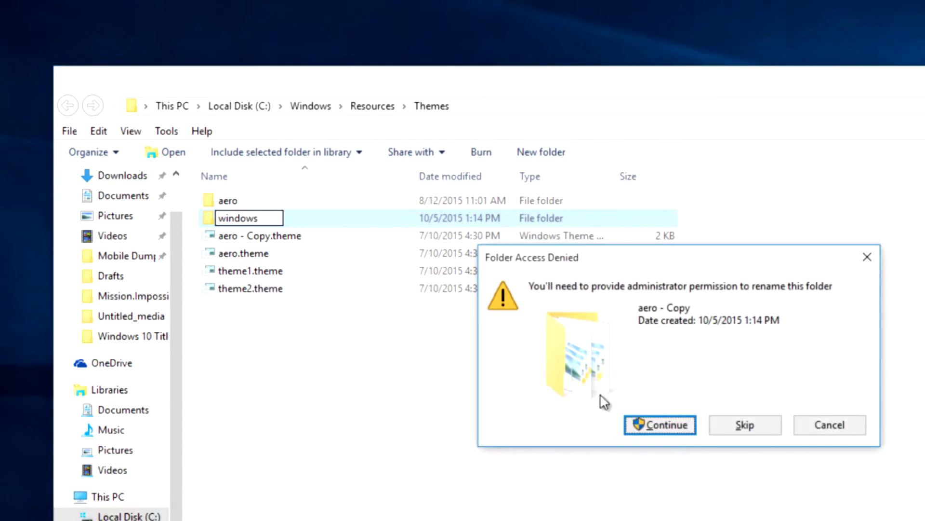
{"action": "left_click", "coordinate": [643, 415]}
Step: Rename aero - Copy.theme to windows.theme, granting administrator permission
{"action": "left_click", "coordinate": [260, 240]}
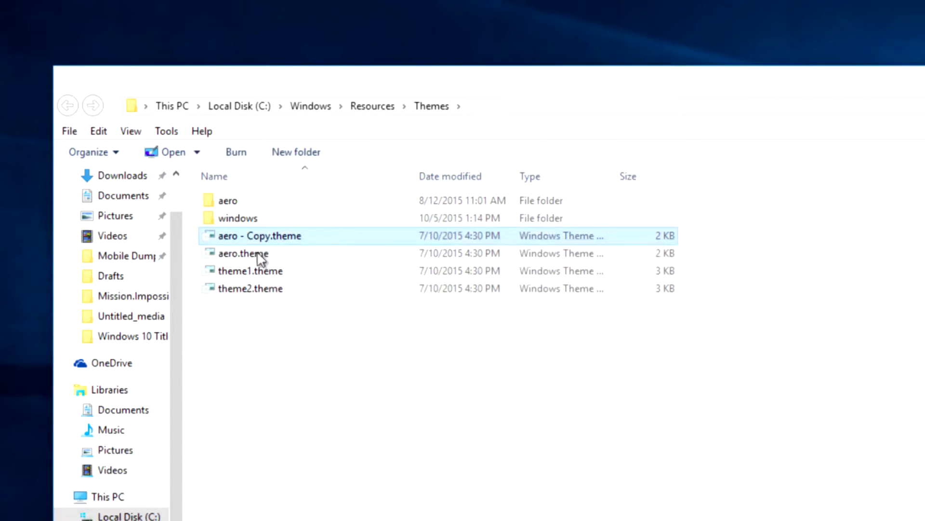
{"action": "key", "text": "F2"}
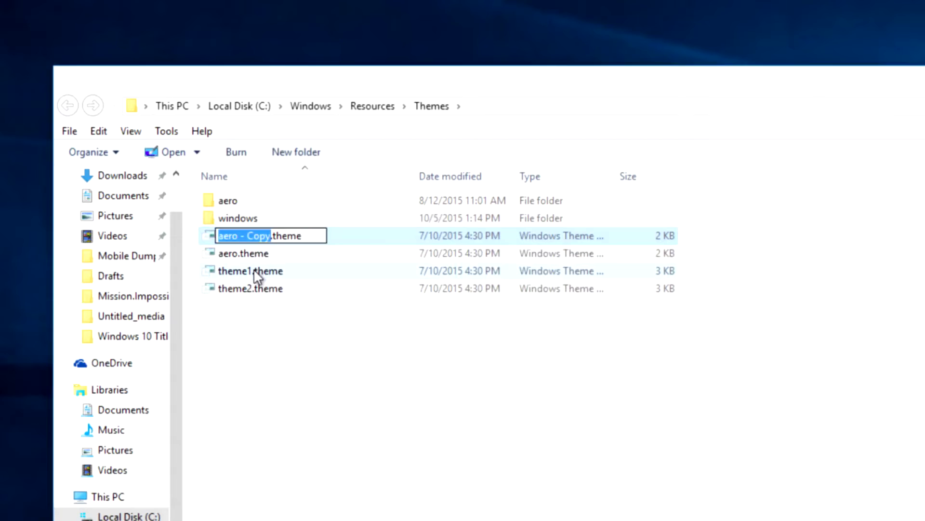
{"action": "type", "text": "windows"}
{"action": "key", "text": "Return"}
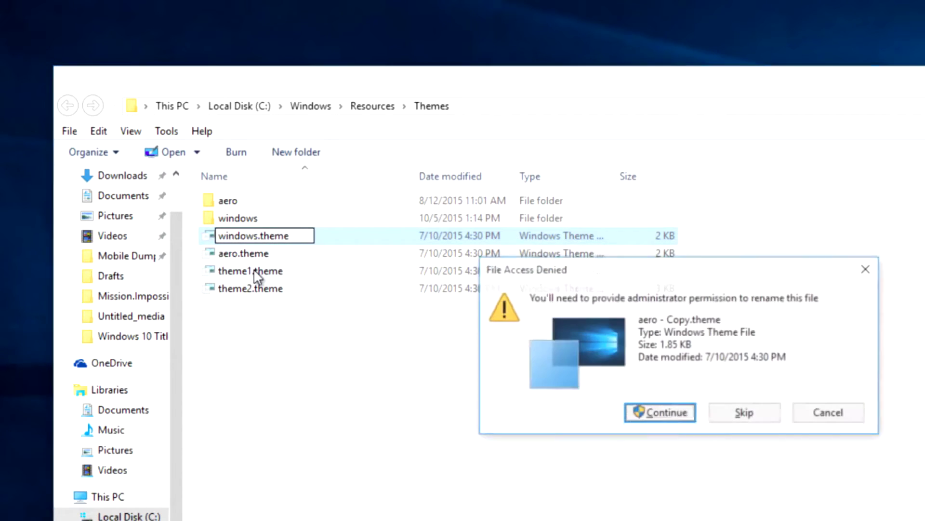
{"action": "left_click", "coordinate": [687, 415]}
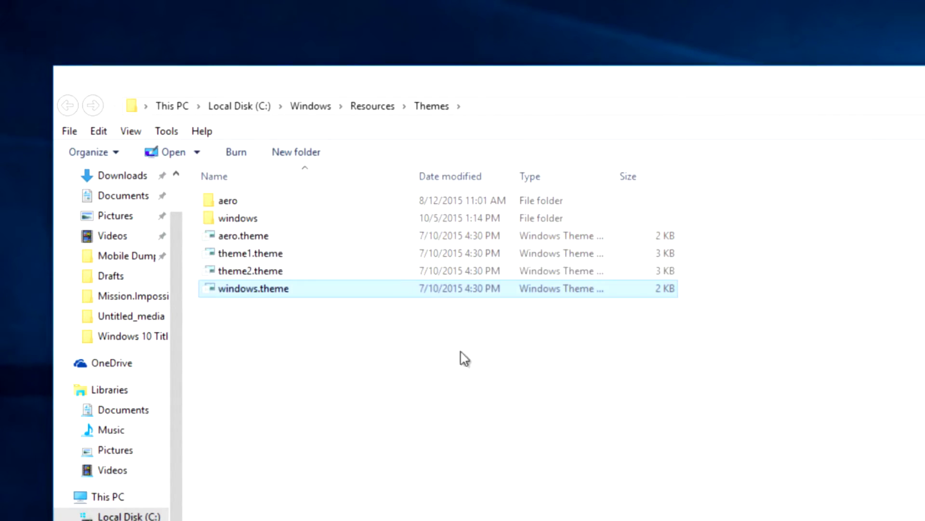
Step: Inside the windows folder, rename aero.msstyles to windows.msstyles with administrator permission
{"action": "double_click", "coordinate": [236, 221]}
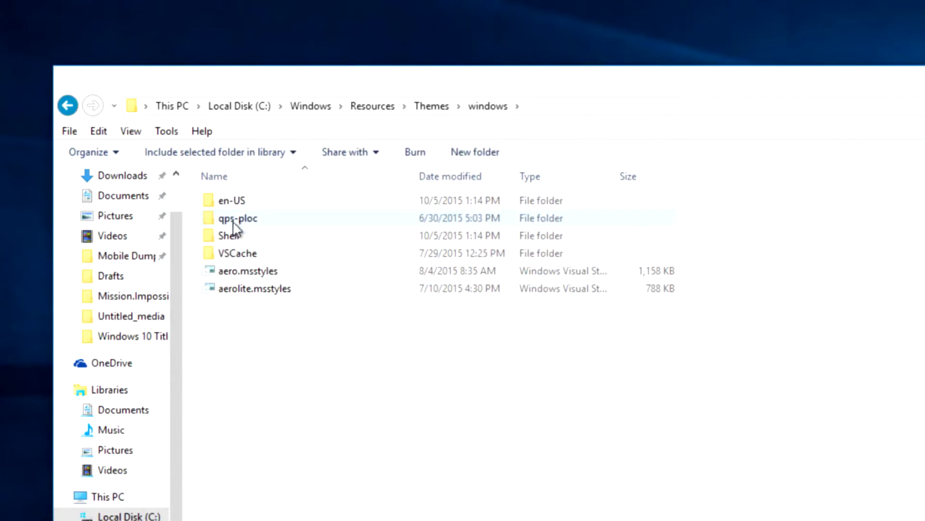
{"action": "left_click", "coordinate": [259, 287]}
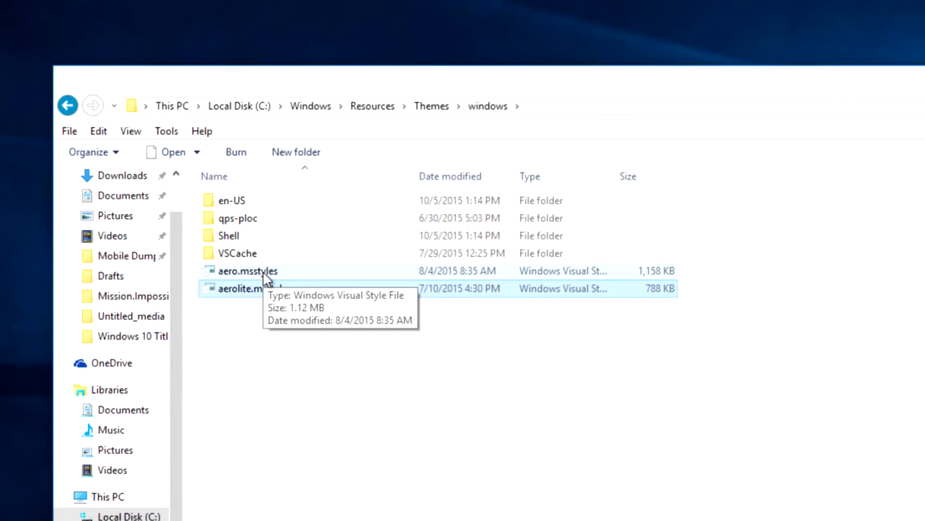
{"action": "left_click", "coordinate": [262, 271]}
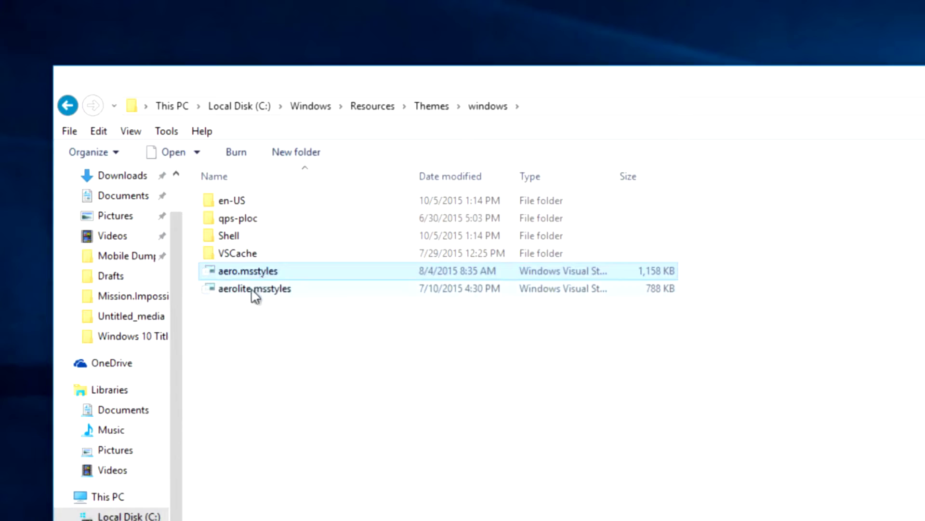
{"action": "key", "text": "F2"}
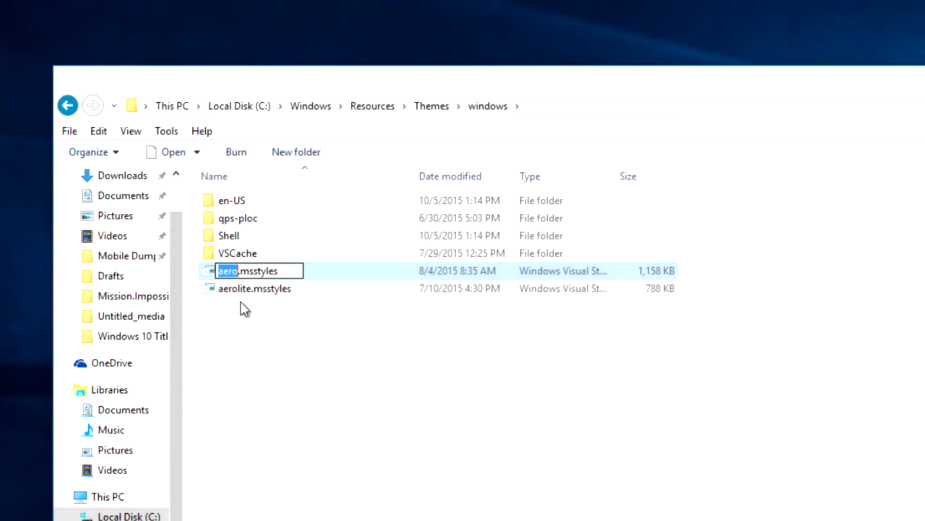
{"action": "type", "text": "windows"}
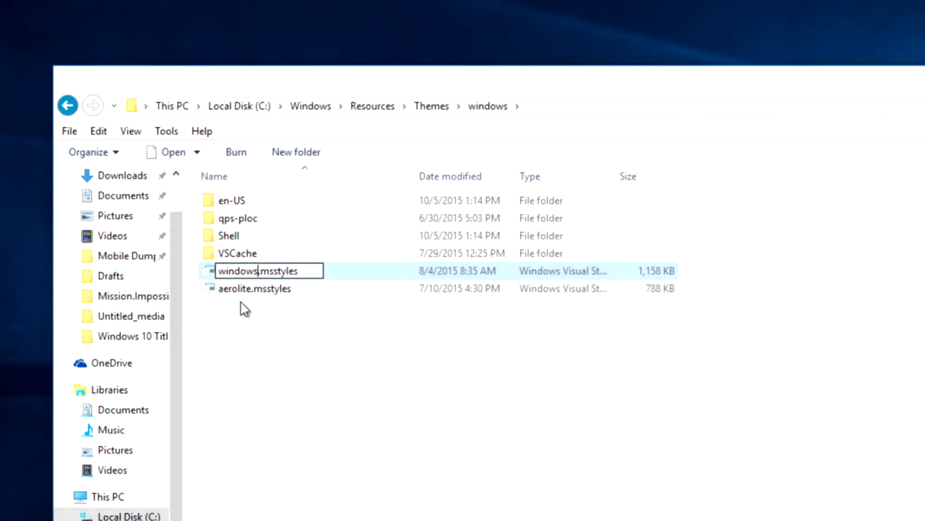
{"action": "left_click", "coordinate": [241, 303]}
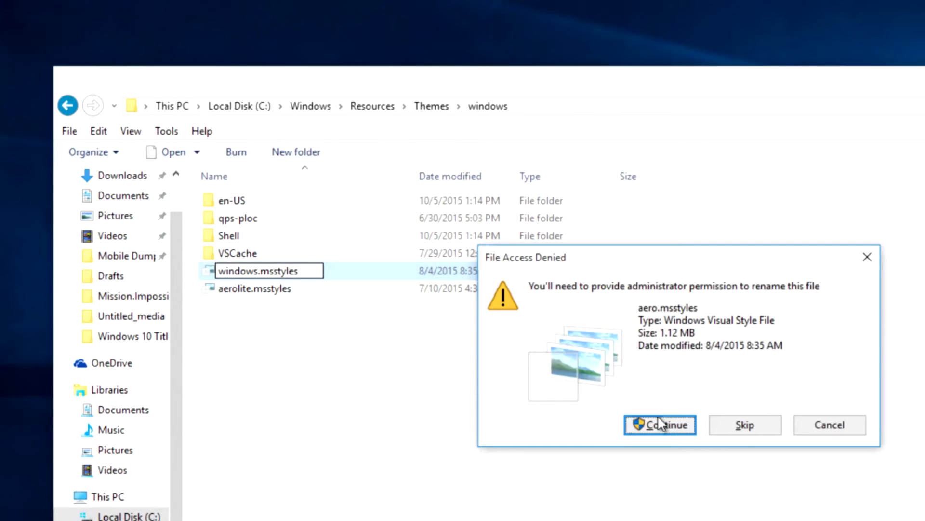
{"action": "left_click", "coordinate": [659, 418]}
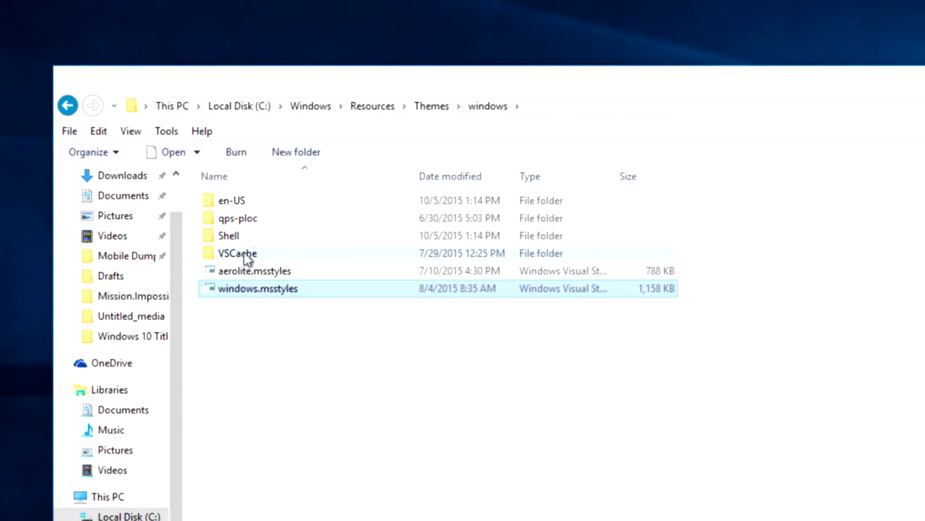
Step: In en-US, rename aero.msstyles.mui to windows.msstyles.mui, then go back to Themes
{"action": "double_click", "coordinate": [251, 202]}
{"action": "left_click", "coordinate": [259, 201]}
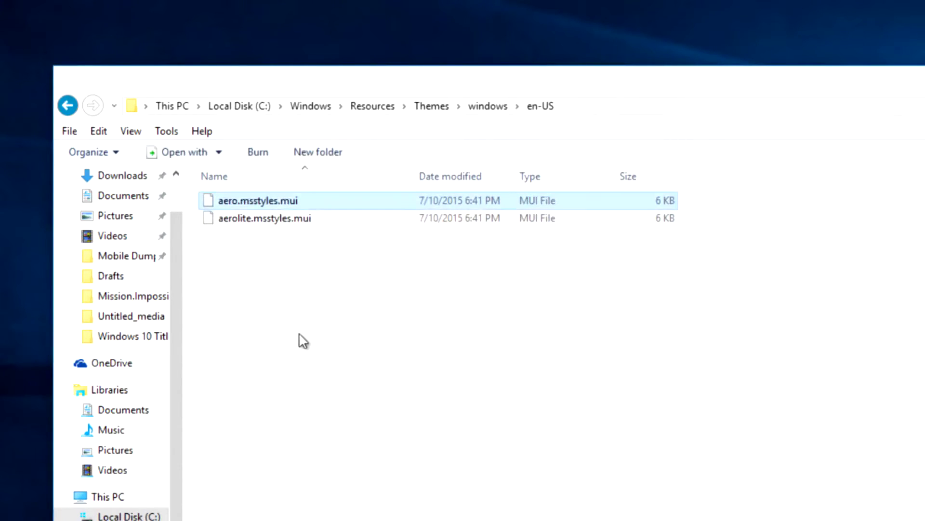
{"action": "key", "text": "F2"}
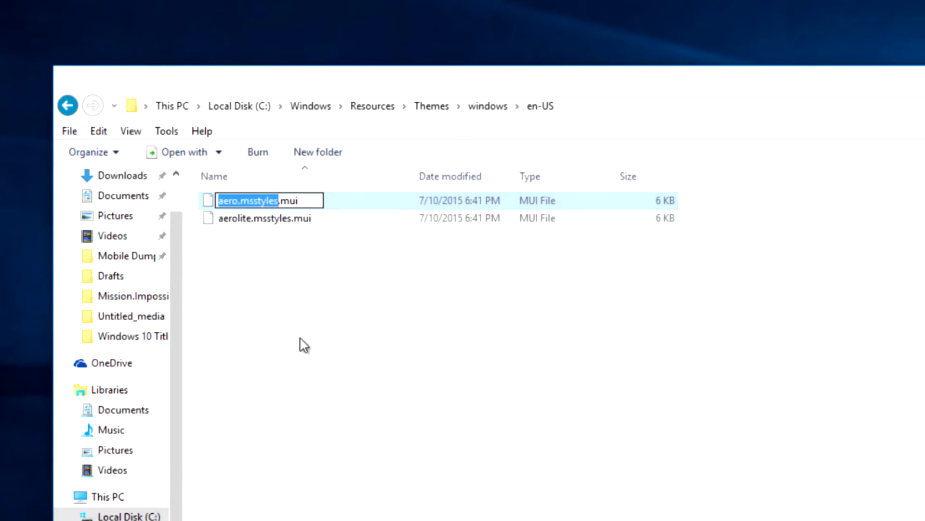
{"action": "key", "text": "Left"}
{"action": "key", "text": "Left"}
{"action": "key", "text": "Left"}
{"action": "key", "text": "Left"}
{"action": "key", "text": "Left"}
{"action": "key", "text": "Left"}
{"action": "key", "text": "Left"}
{"action": "key", "text": "Left"}
{"action": "key", "text": "Left"}
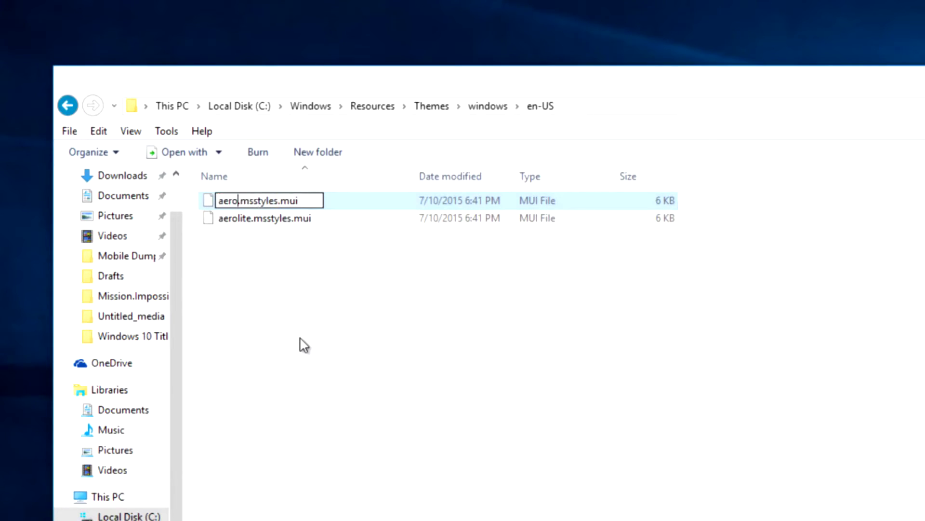
{"action": "key", "text": "BackSpace"}
{"action": "key", "text": "BackSpace"}
{"action": "key", "text": "BackSpace"}
{"action": "key", "text": "BackSpace"}
{"action": "type", "text": "win"}
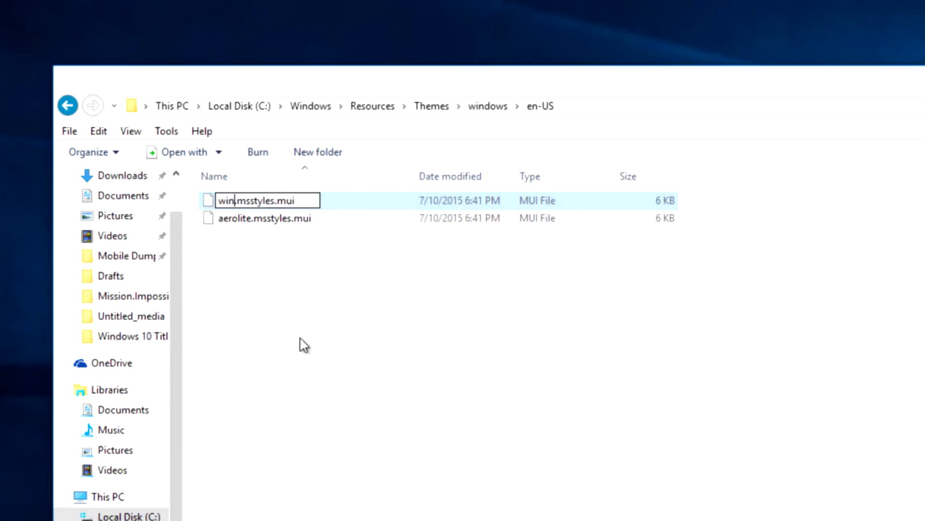
{"action": "type", "text": "dows"}
{"action": "key", "text": "Return"}
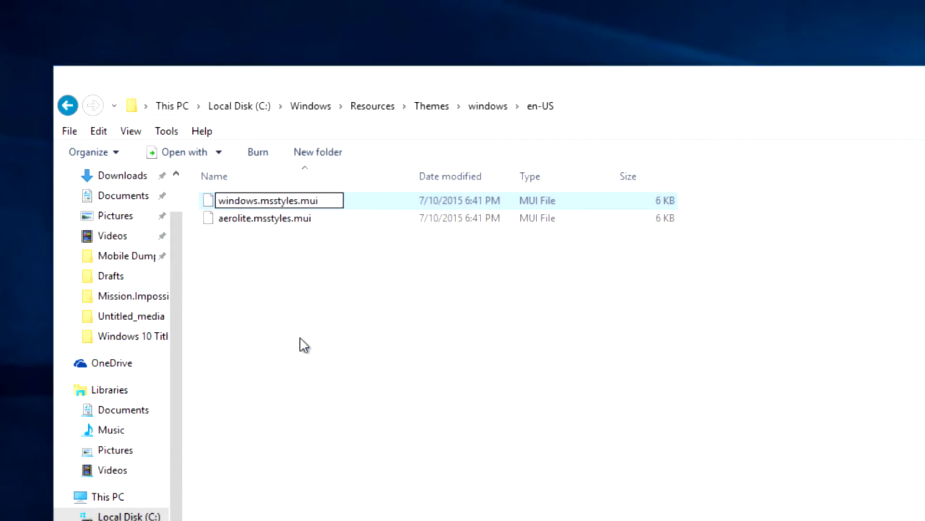
{"action": "left_click", "coordinate": [673, 424]}
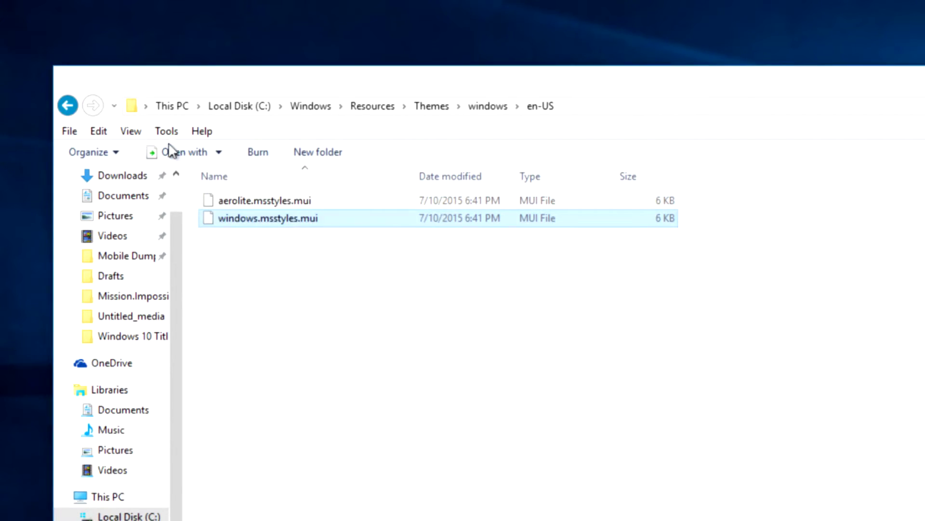
{"action": "left_click", "coordinate": [68, 107]}
{"action": "left_click", "coordinate": [68, 106]}
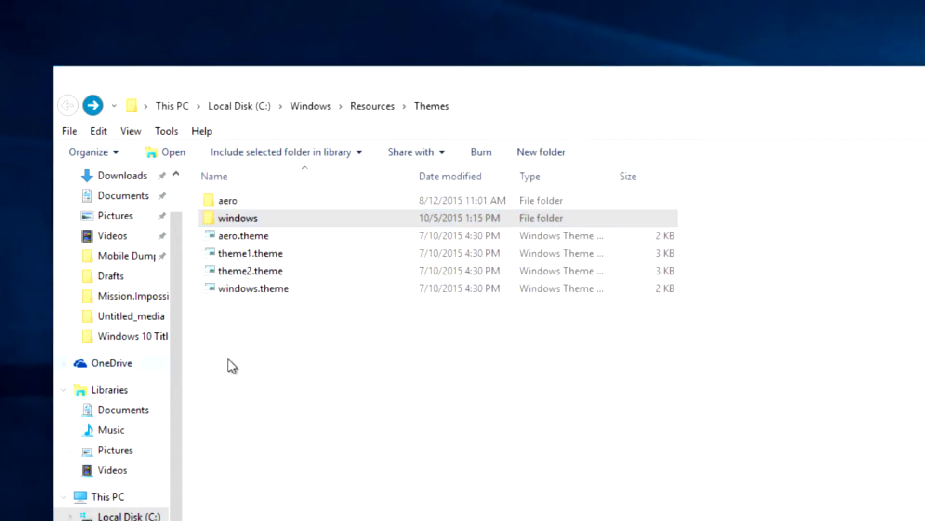
Step: Open windows.theme in Notepad through Open with > Choose another app
{"action": "right_click", "coordinate": [264, 295]}
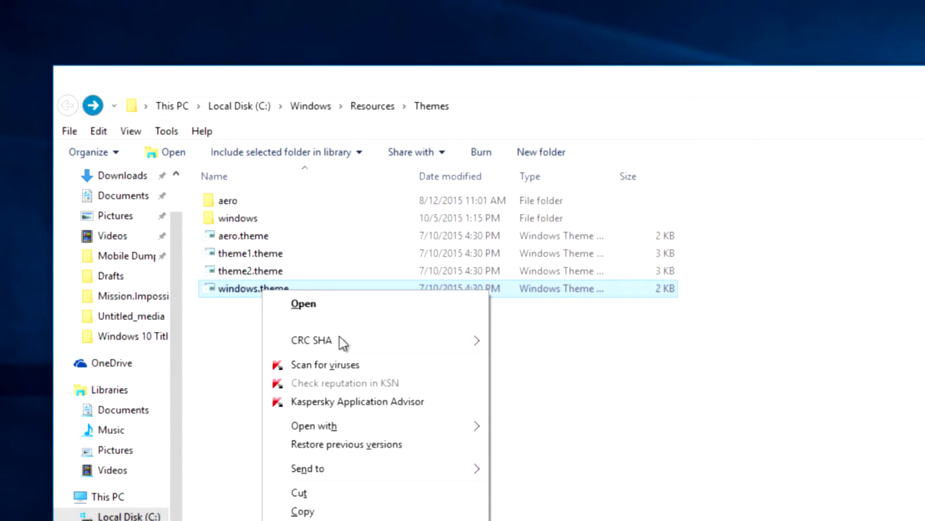
{"action": "mouse_move", "coordinate": [368, 430]}
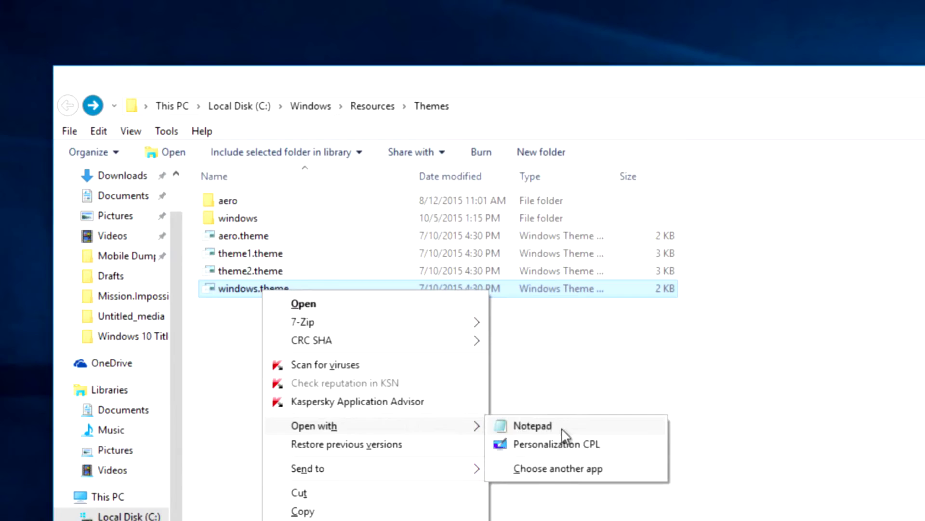
{"action": "left_click", "coordinate": [566, 468]}
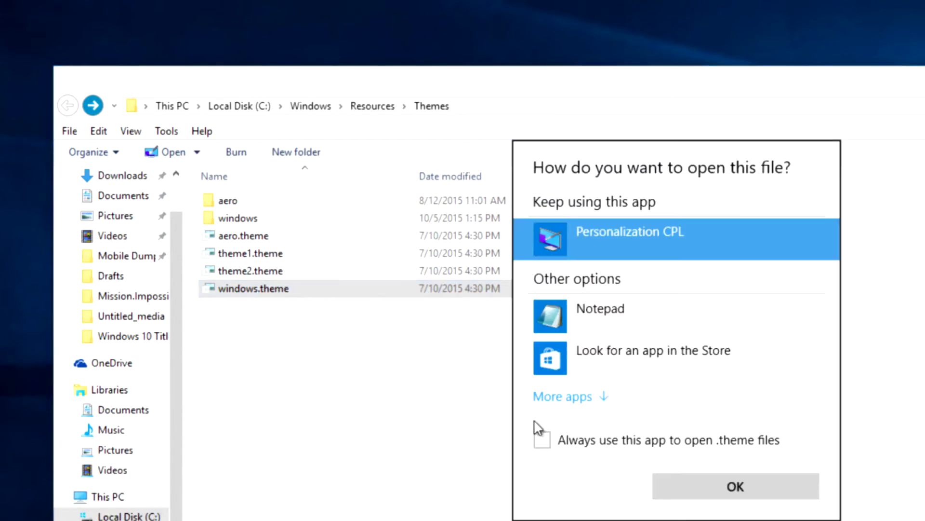
{"action": "left_click", "coordinate": [577, 314]}
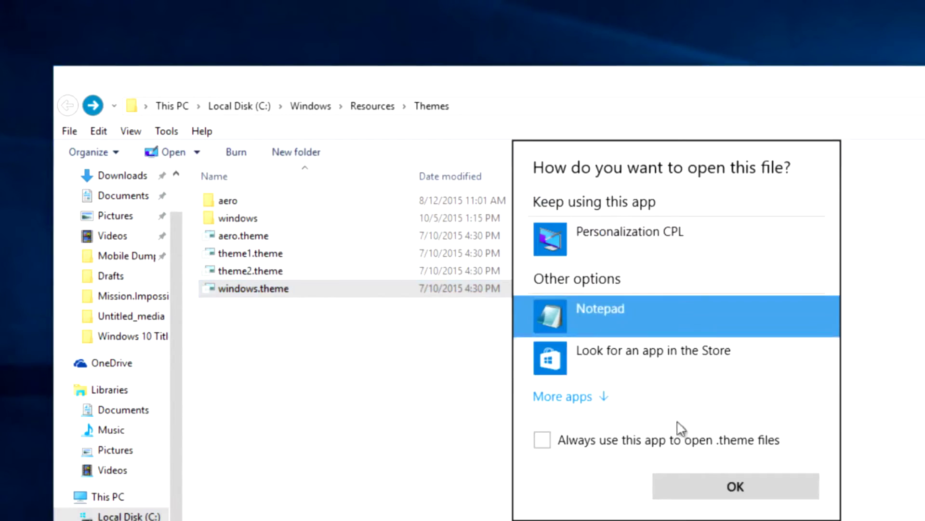
{"action": "left_click", "coordinate": [708, 481]}
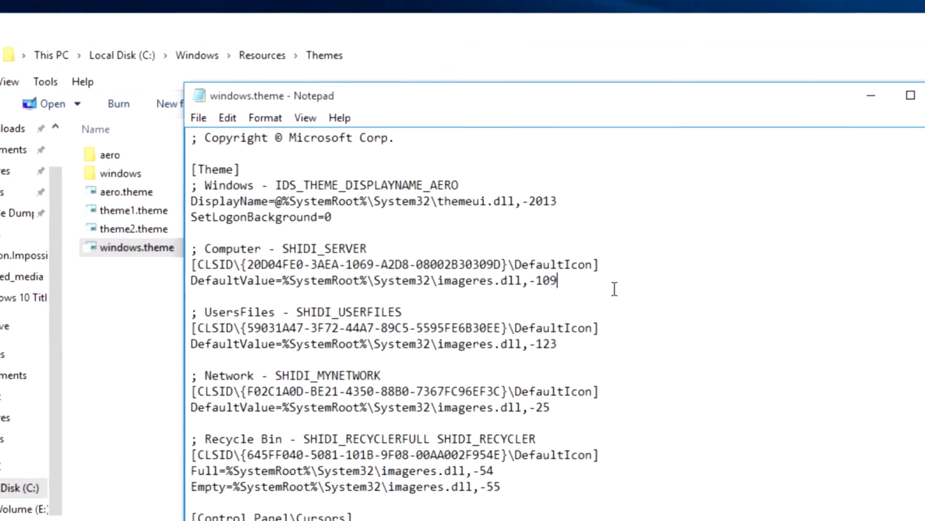
Step: Search the theme file for 'path' to jump to the VisualStyles Path line
{"action": "key", "text": "ctrl+f"}
{"action": "type", "text": "path"}
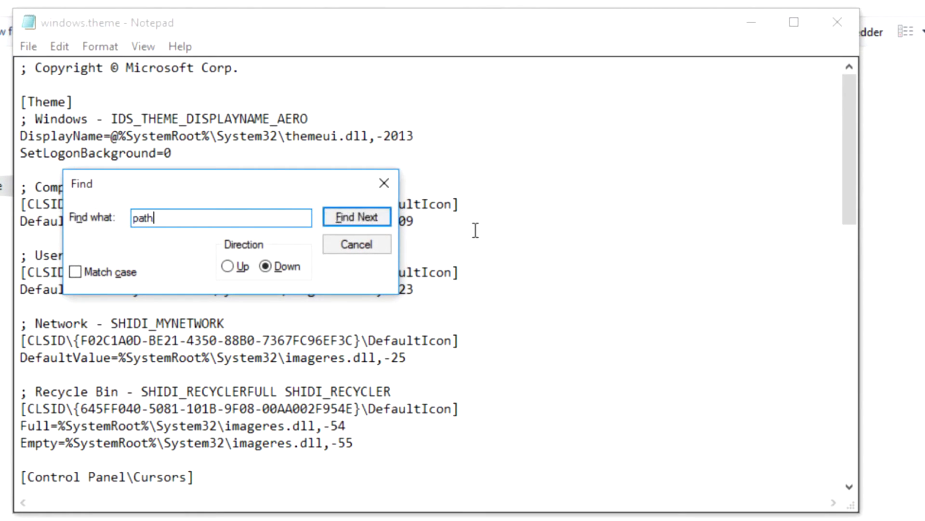
{"action": "key", "text": "Return"}
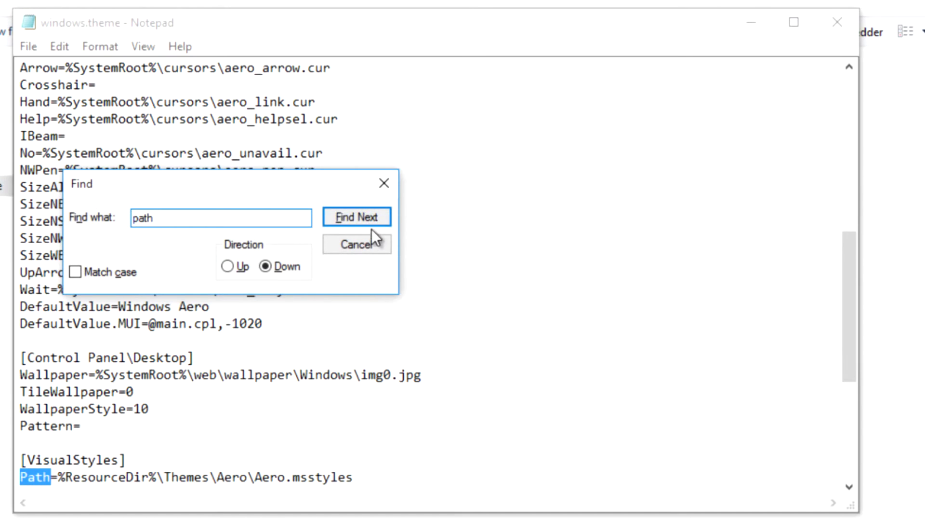
{"action": "left_click", "coordinate": [383, 185]}
Step: Change the Path to %ResourceDir%\Themes\windows\windows.msstyles
{"action": "double_click", "coordinate": [232, 475]}
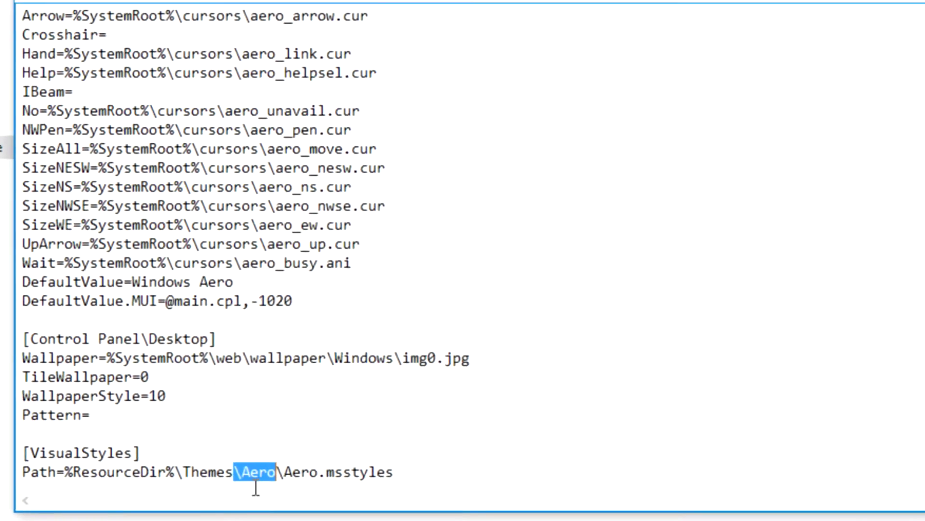
{"action": "left_click", "coordinate": [233, 478]}
{"action": "left_click", "coordinate": [378, 470]}
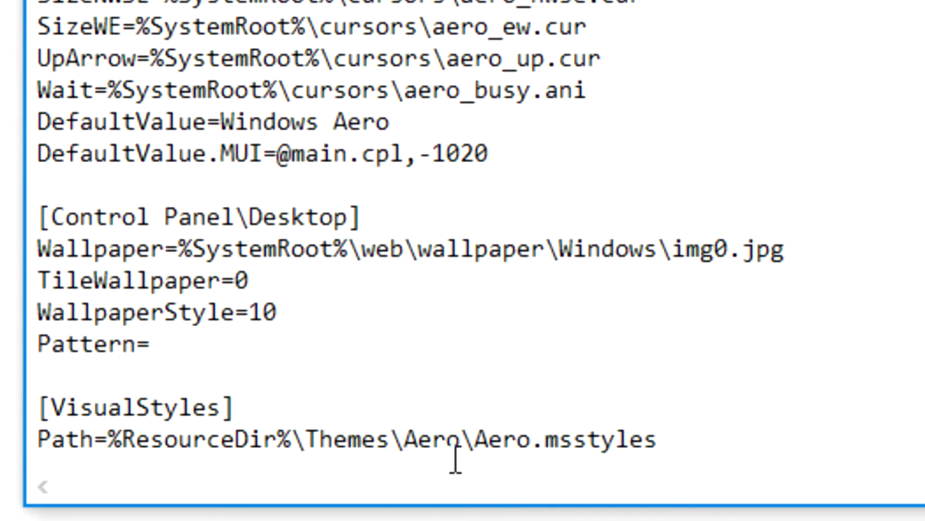
{"action": "key", "text": "BackSpace"}
{"action": "key", "text": "BackSpace"}
{"action": "key", "text": "BackSpace"}
{"action": "key", "text": "BackSpace"}
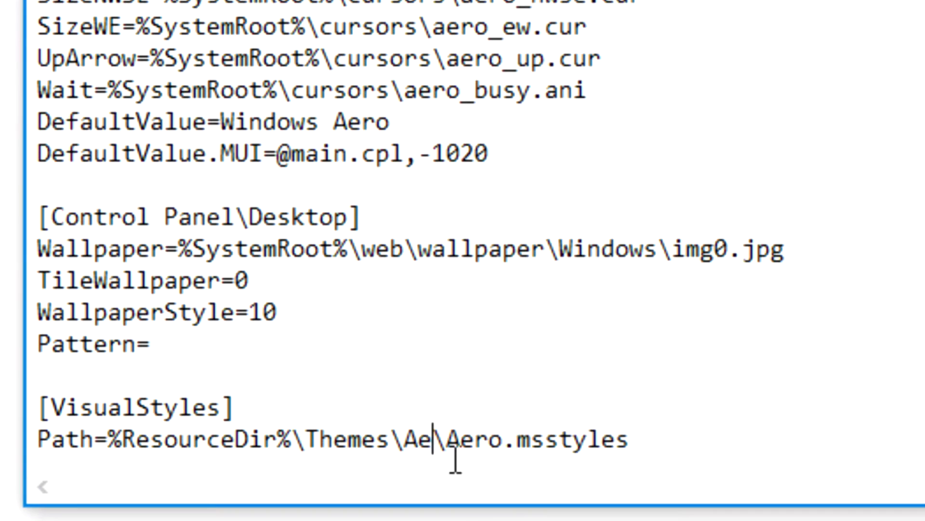
{"action": "type", "text": "windows"}
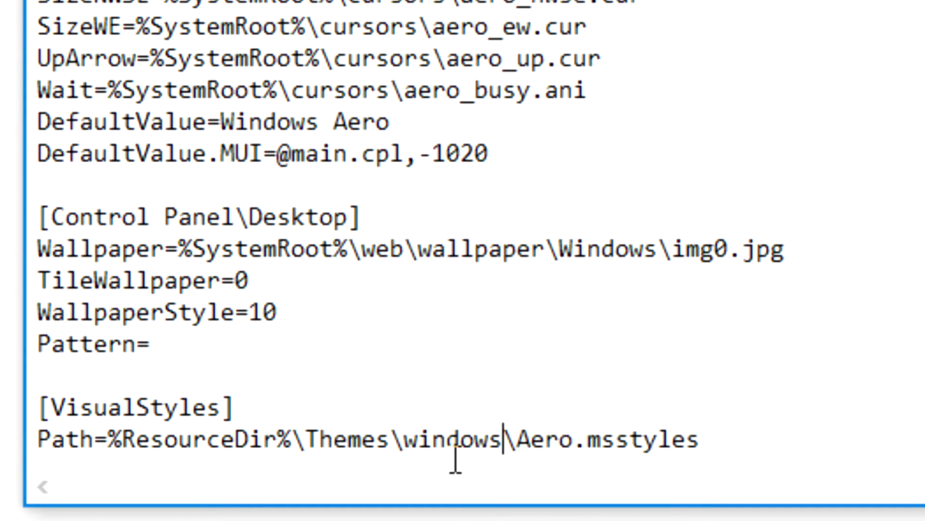
{"action": "key", "text": "Right"}
{"action": "key", "text": "Right"}
{"action": "key", "text": "Right"}
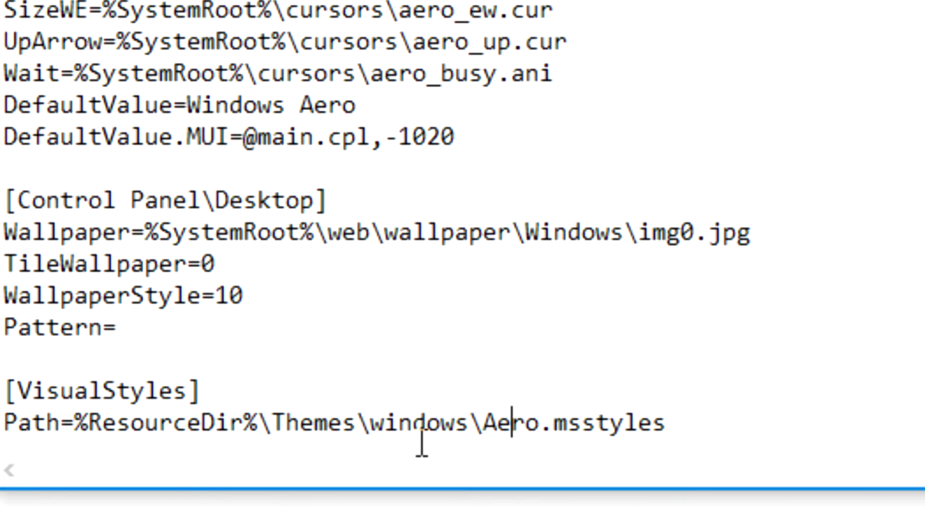
{"action": "key", "text": "BackSpace"}
{"action": "key", "text": "BackSpace"}
{"action": "key", "text": "Delete"}
{"action": "key", "text": "Delete"}
{"action": "type", "text": "windows"}
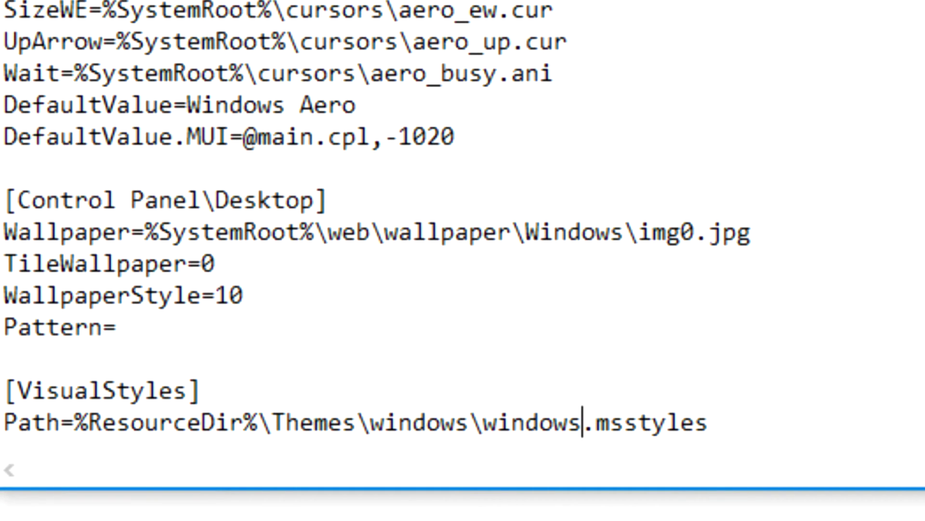
Step: Save As windows.theme in the Themes folder, replacing the existing file
{"action": "left_click", "coordinate": [200, 81]}
{"action": "left_click", "coordinate": [216, 124]}
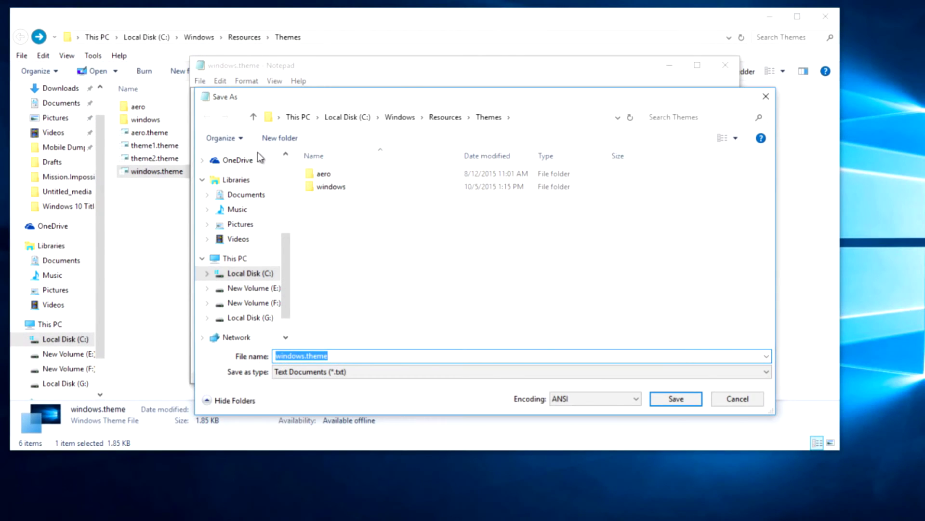
{"action": "left_click", "coordinate": [681, 401]}
{"action": "left_click", "coordinate": [171, 174]}
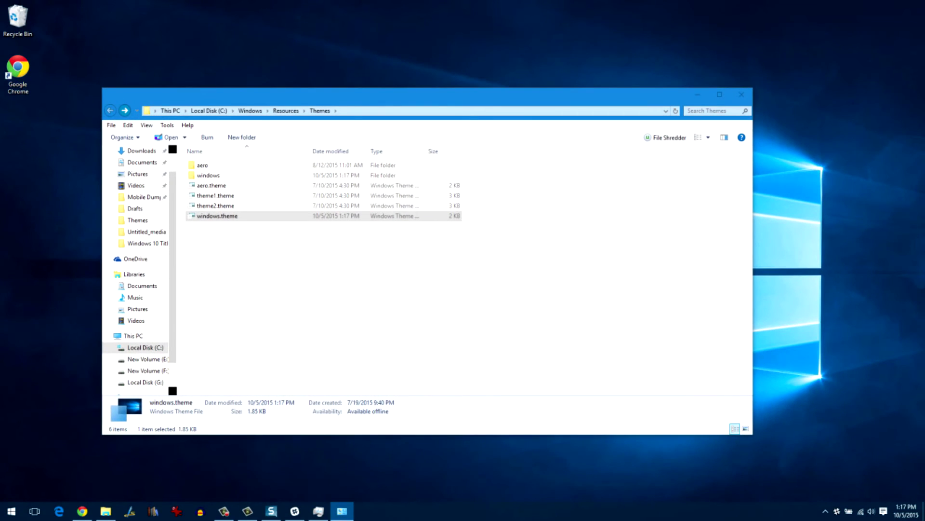
Step: Open Personalize from the desktop context menu and go to its Color settings
{"action": "right_click", "coordinate": [294, 13]}
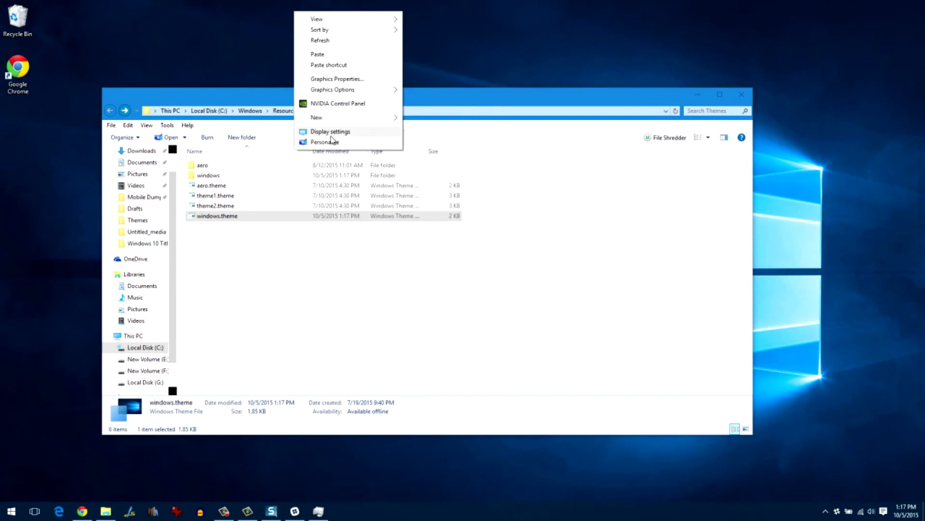
{"action": "left_click", "coordinate": [334, 144]}
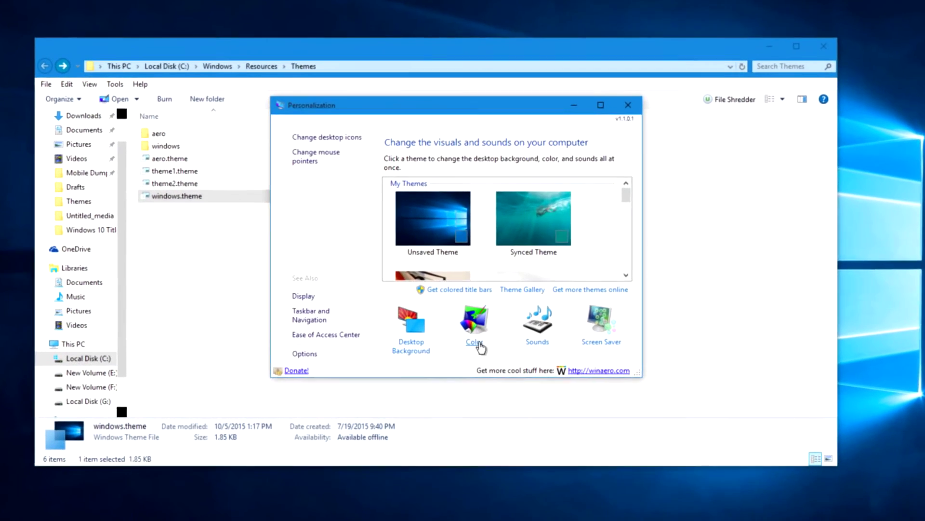
{"action": "left_click", "coordinate": [9, 73]}
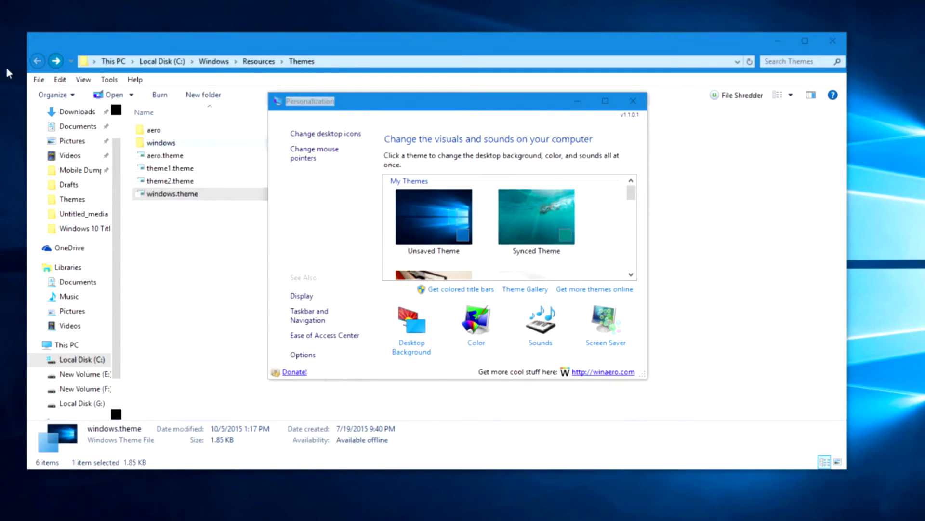
Step: Try a teal accent colour, lowering its intensity step by step
{"action": "left_click_drag", "start_coordinate": [510, 294], "coordinate": [450, 302]}
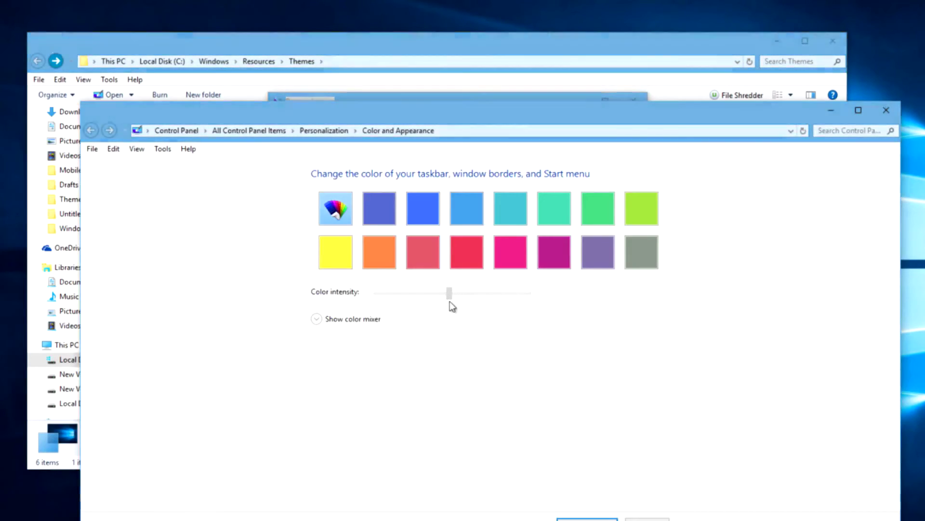
{"action": "left_click", "coordinate": [566, 211]}
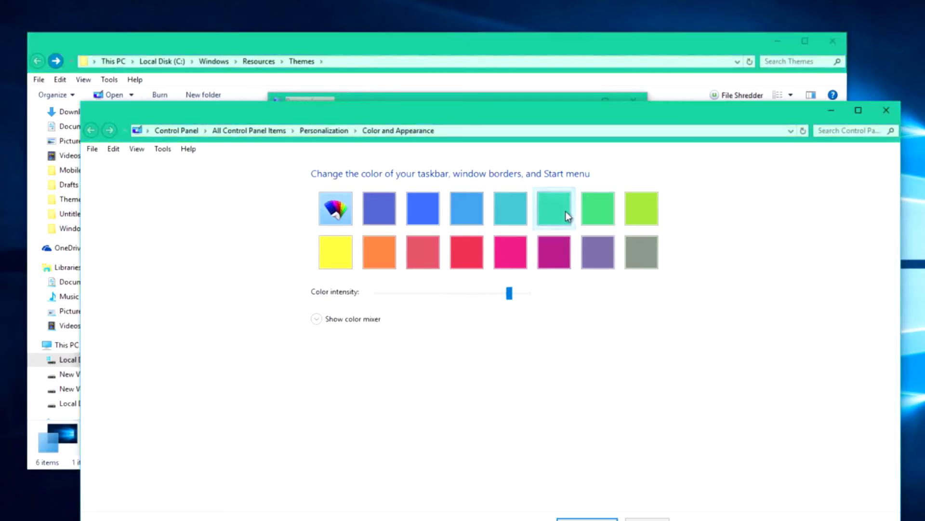
{"action": "left_click", "coordinate": [502, 292]}
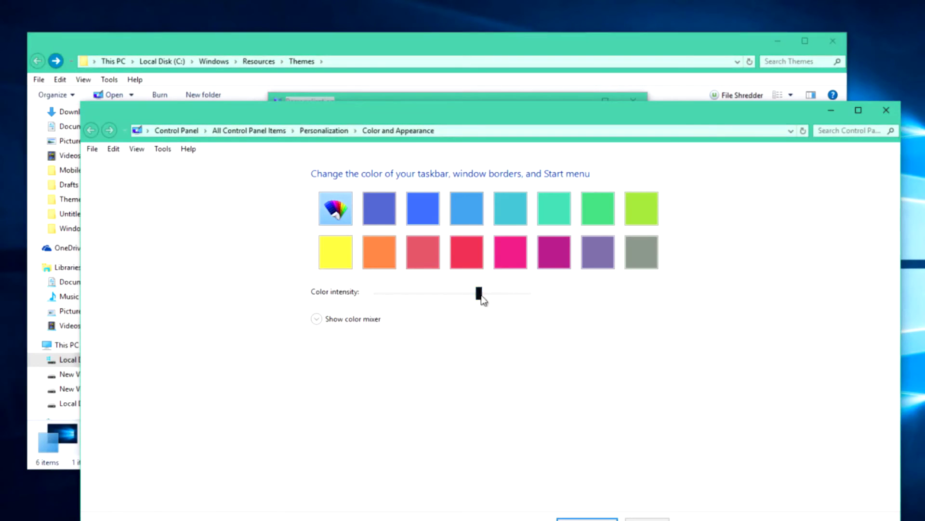
{"action": "left_click_drag", "start_coordinate": [483, 300], "coordinate": [415, 305]}
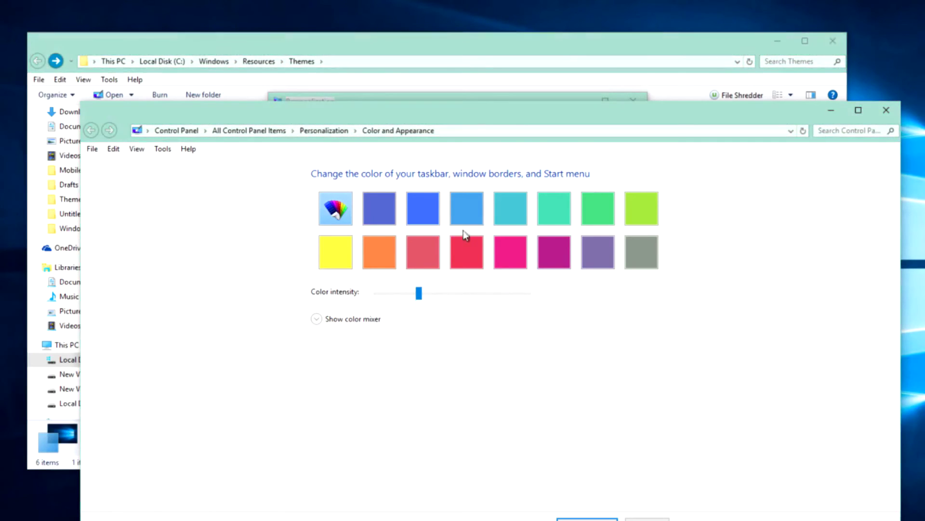
Step: Switch to a light-blue accent at reduced intensity and save the changes
{"action": "left_click", "coordinate": [470, 212]}
{"action": "left_click_drag", "start_coordinate": [510, 296], "coordinate": [438, 298]}
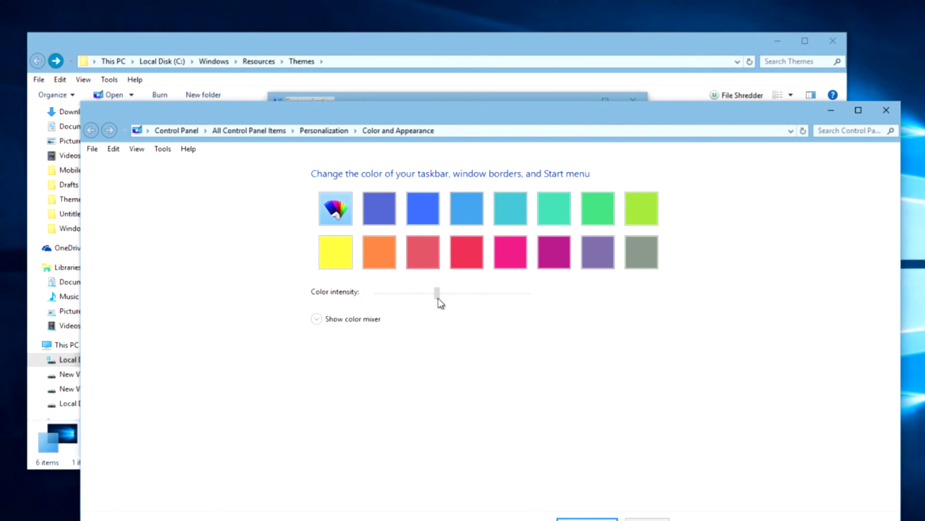
{"action": "left_click", "coordinate": [578, 519]}
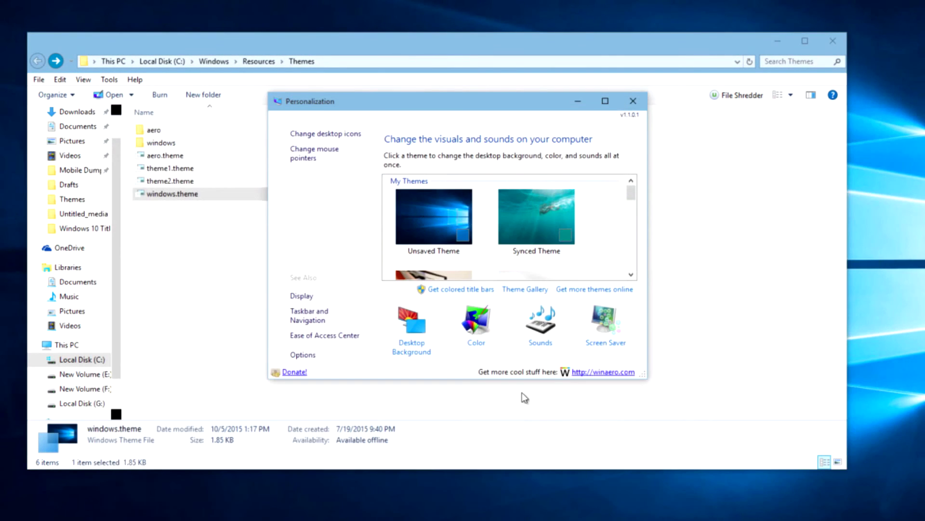
Step: Close Personalization and File Explorer, then type 'Dont forget to share, like and subs' into Start search
{"action": "left_click", "coordinate": [629, 104]}
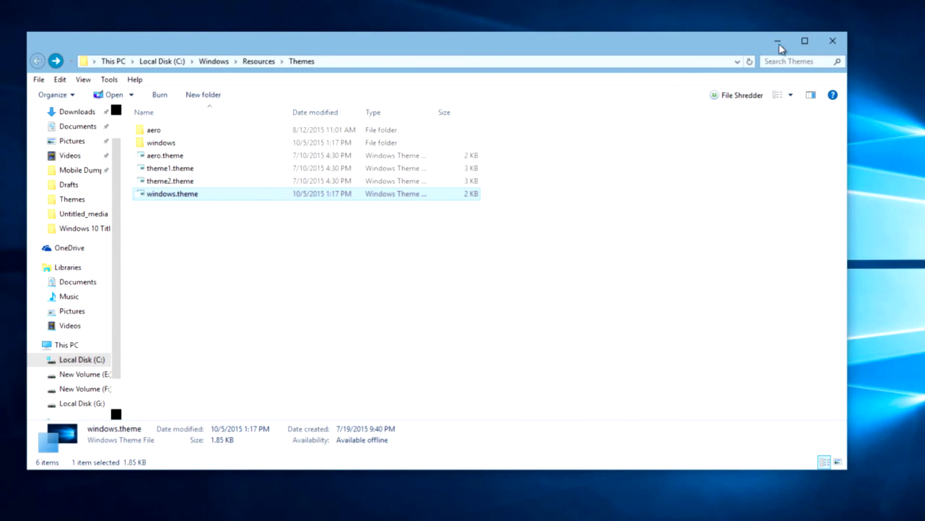
{"action": "left_click", "coordinate": [833, 44]}
{"action": "key", "text": "super"}
{"action": "type", "text": "Dont forget to"}
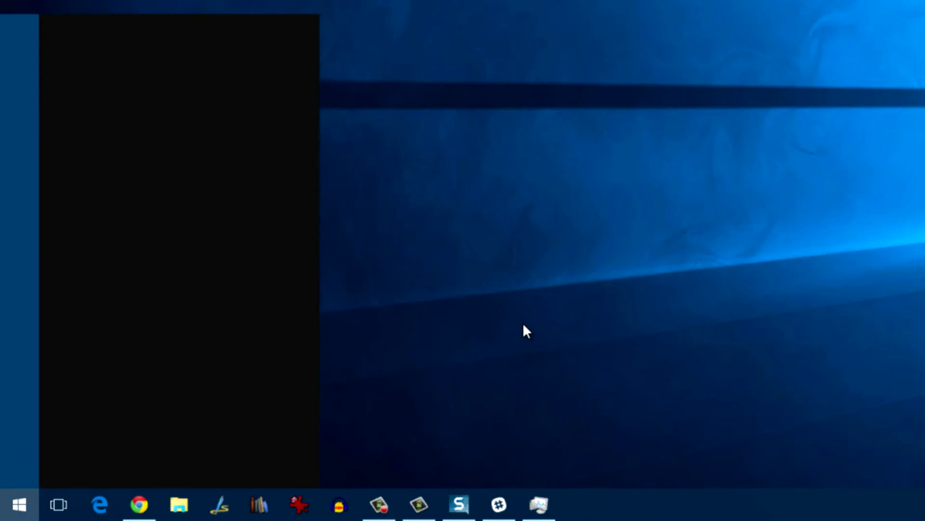
{"action": "type", "text": " sha"}
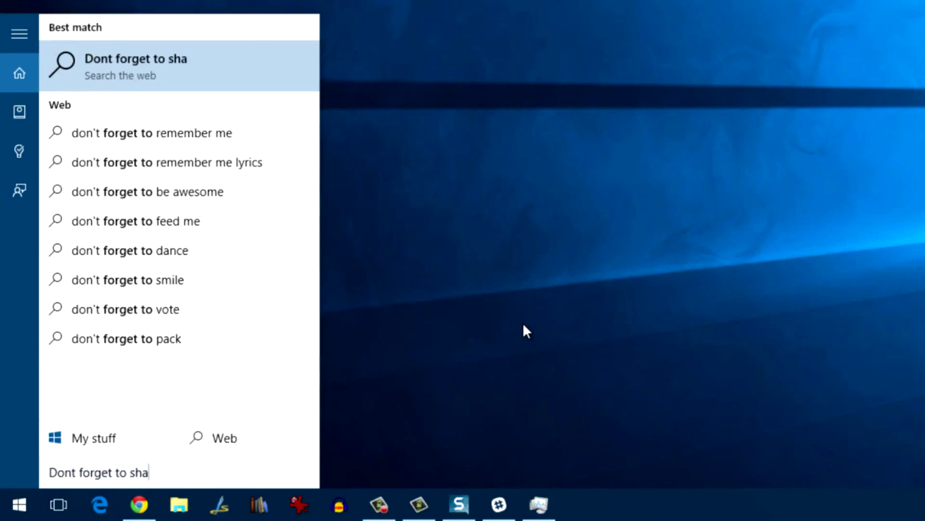
{"action": "type", "text": "re, like and s"}
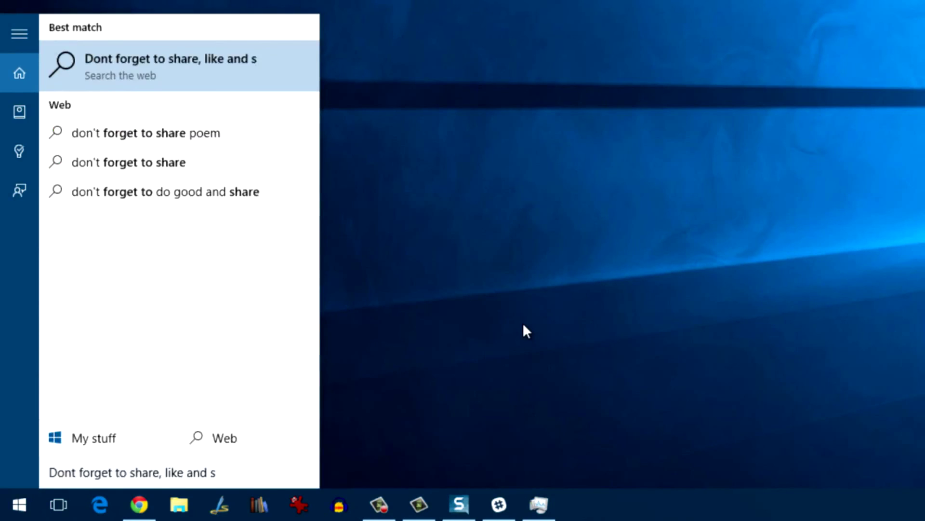
{"action": "type", "text": "ubscribe"}
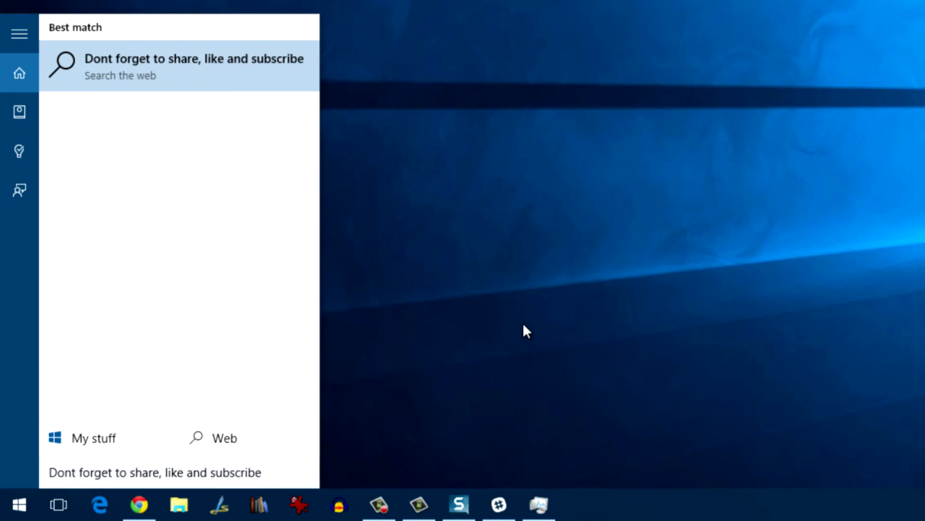